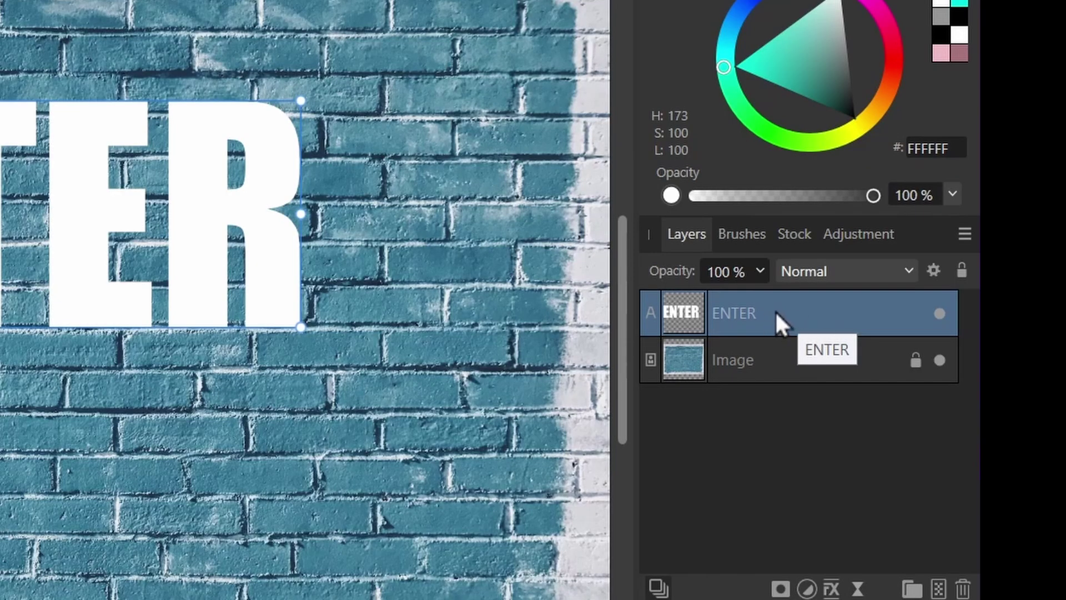
- Set the ENTER text's underlying composition ranges to 48.8% in and 87.4% out, with a raised midpoint
left_click(934, 272)
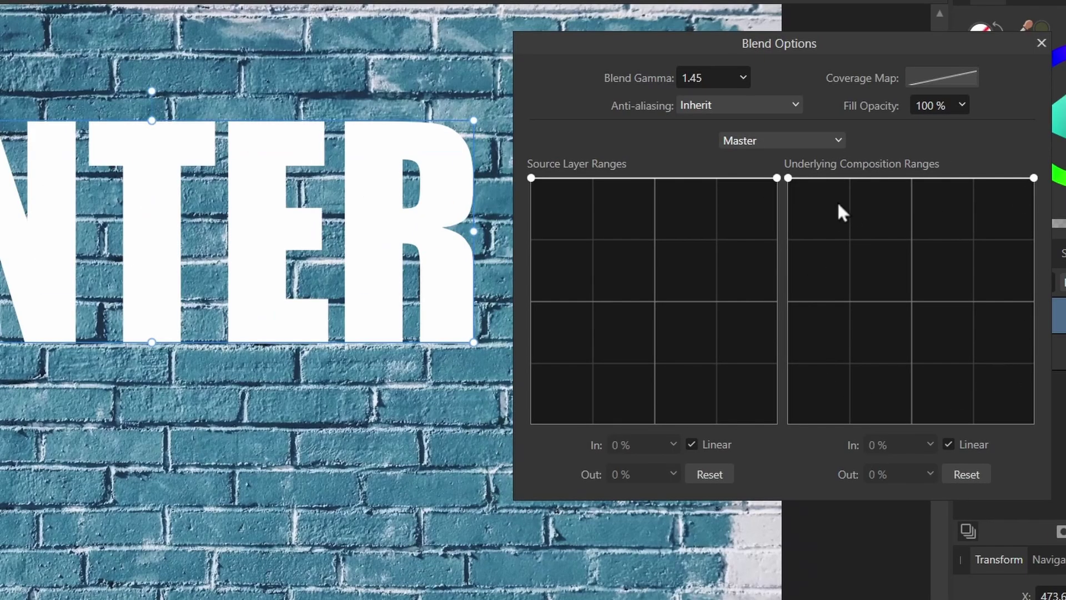
left_click_drag(788, 178, 783, 423)
left_click_drag(917, 296, 899, 241)
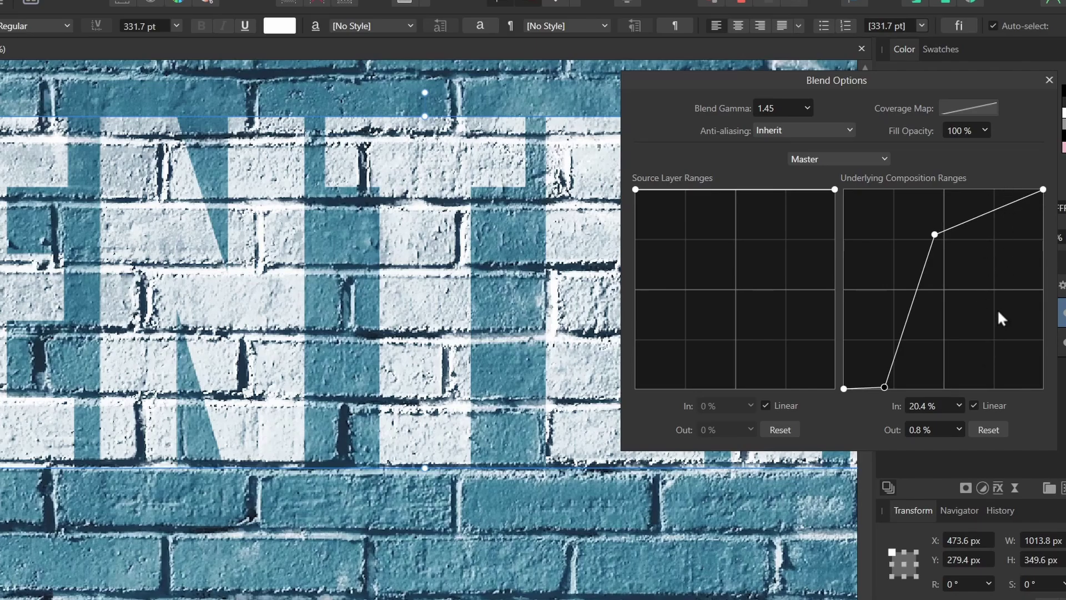
left_click_drag(935, 235, 941, 214)
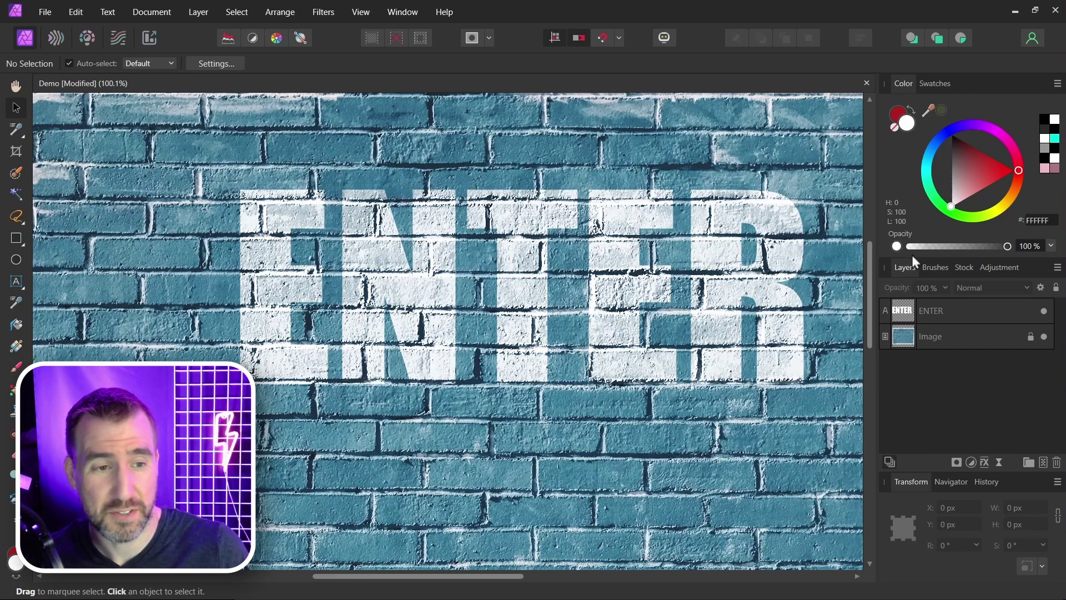
- Reset the ENTER layer's underlying composition ranges in Blend Options and close the dialog
left_click(890, 306)
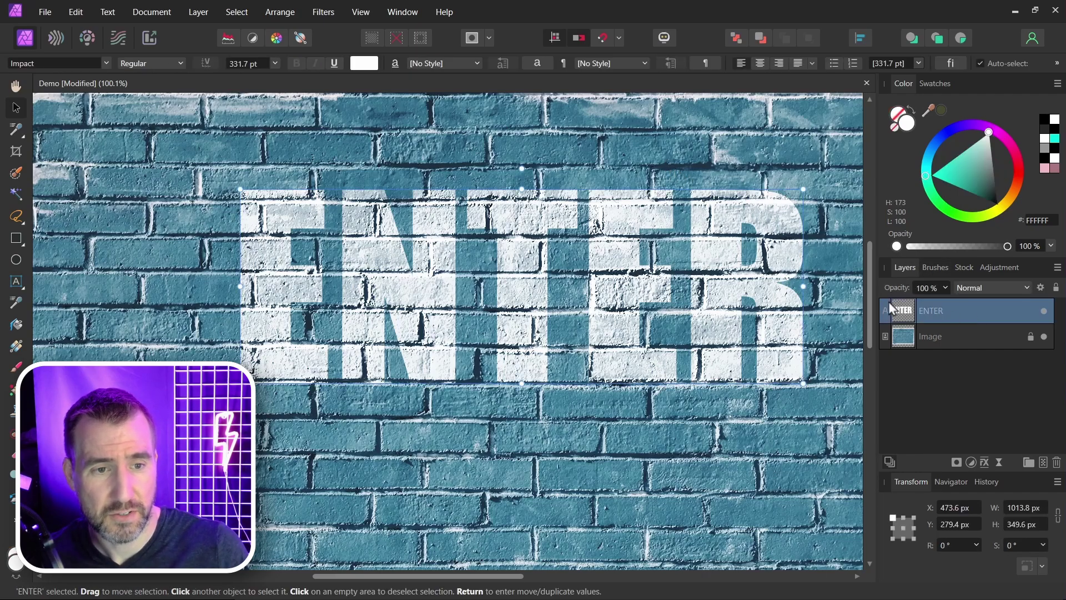
left_click(1041, 288)
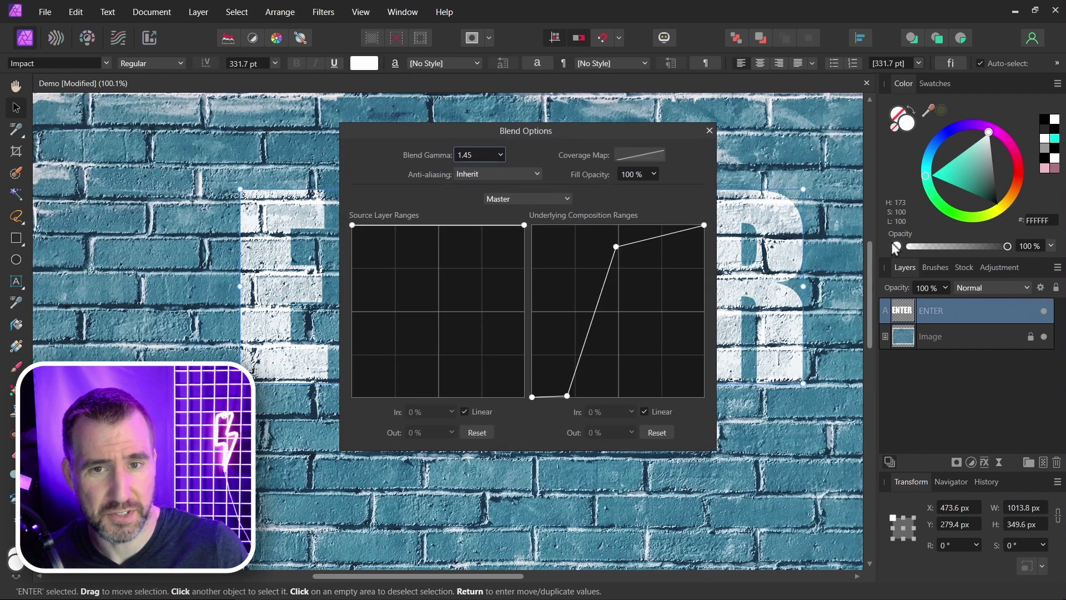
left_click(656, 433)
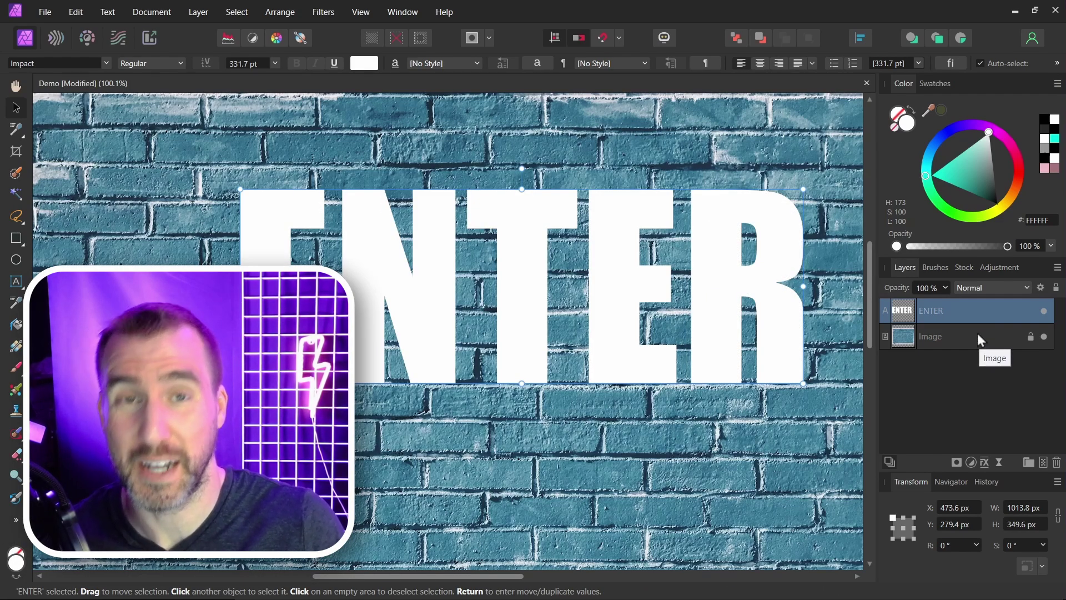
scroll(649, 173, "right", 1)
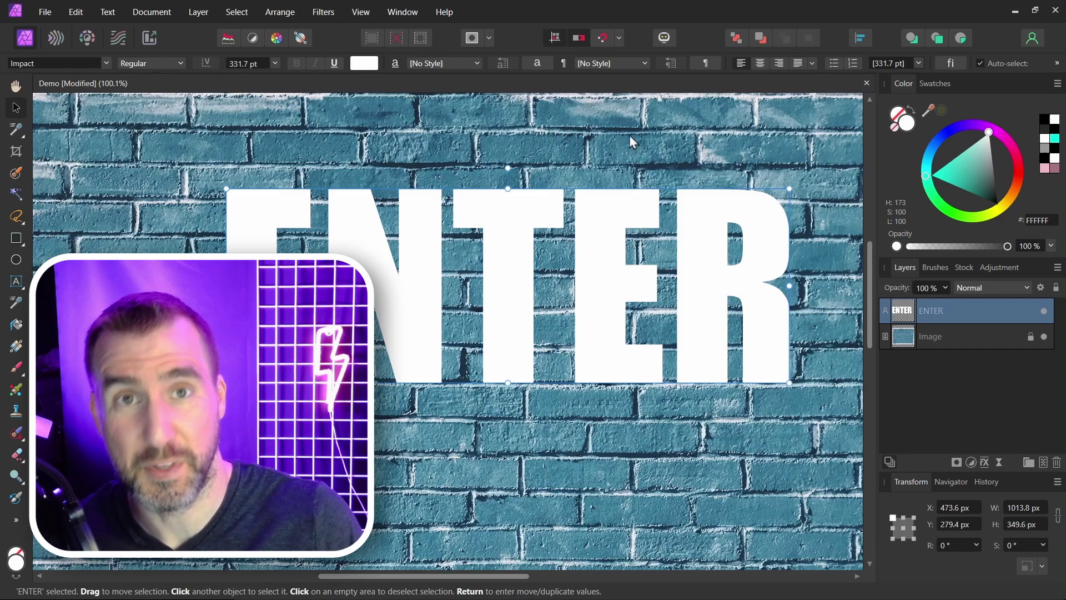
- Hide the ENTER text and duplicate the brick photo as a layer named 'Height Data'
left_click(1044, 312)
left_click(608, 291)
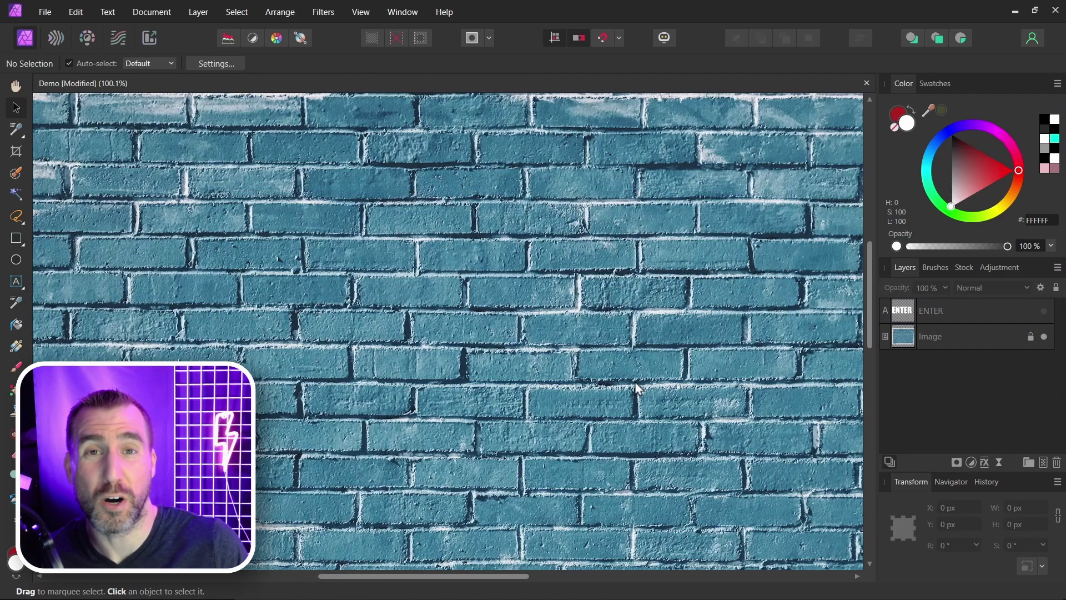
left_click(946, 339)
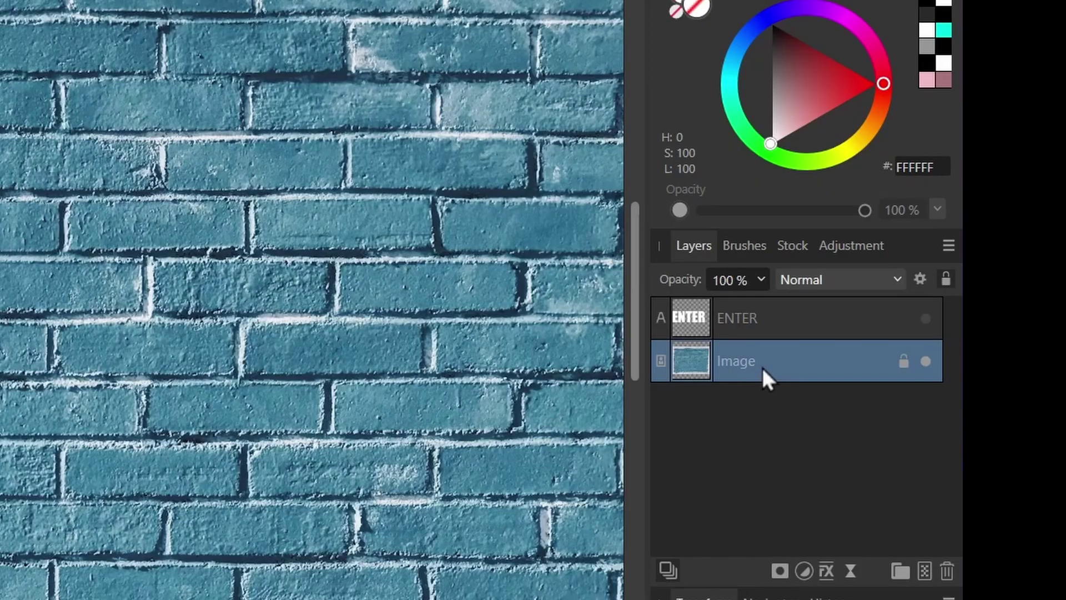
key("ctrl+j")
double_click(738, 358)
type("Height")
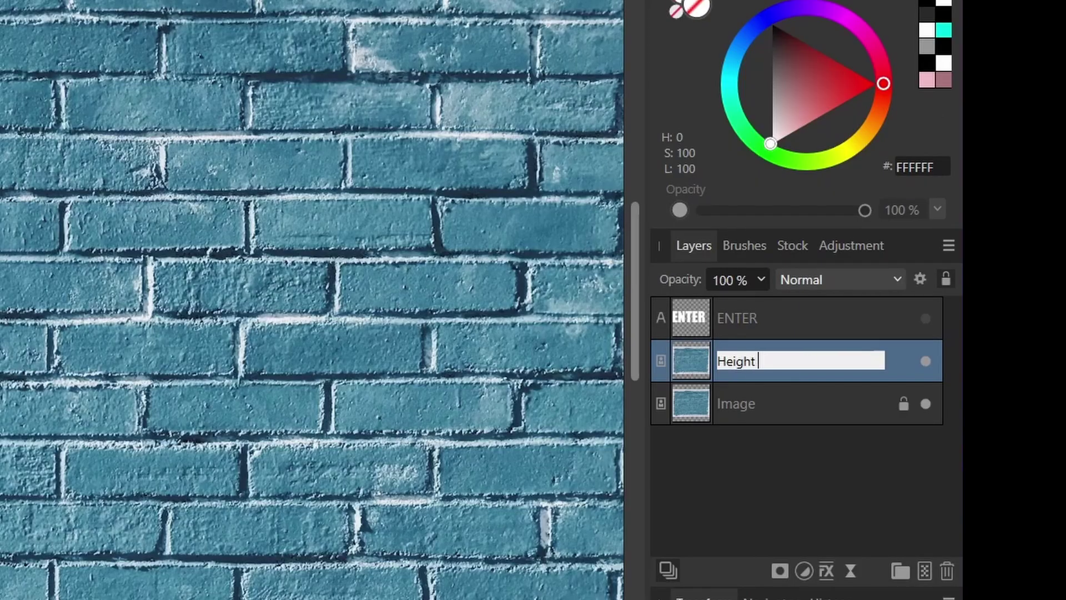
type(" Data")
key("Return")
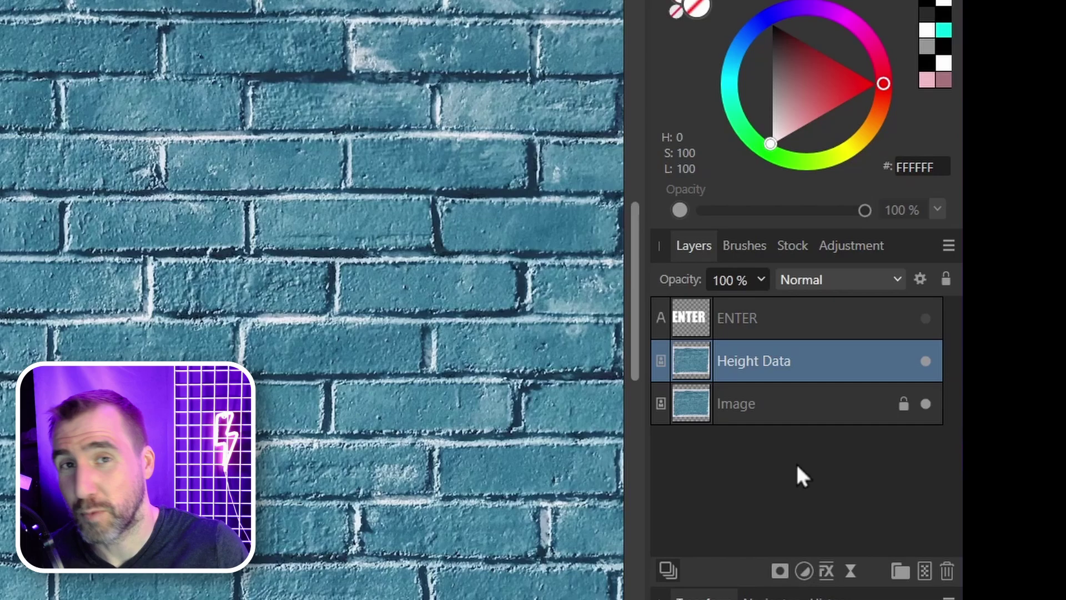
- Add an HSL adjustment to Height Data with Saturation at -100%
left_click(804, 571)
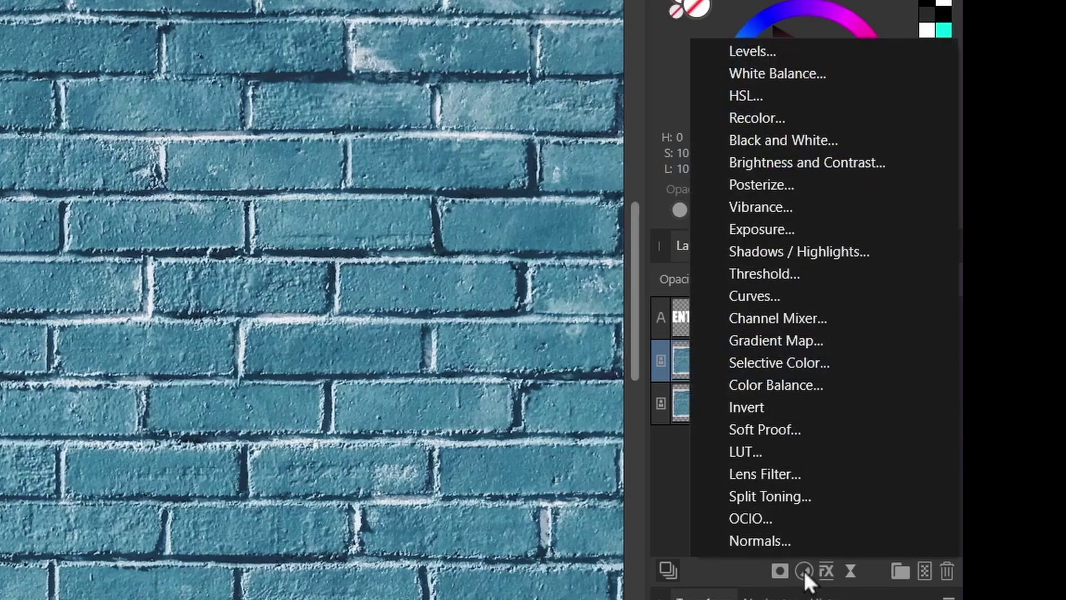
left_click(805, 98)
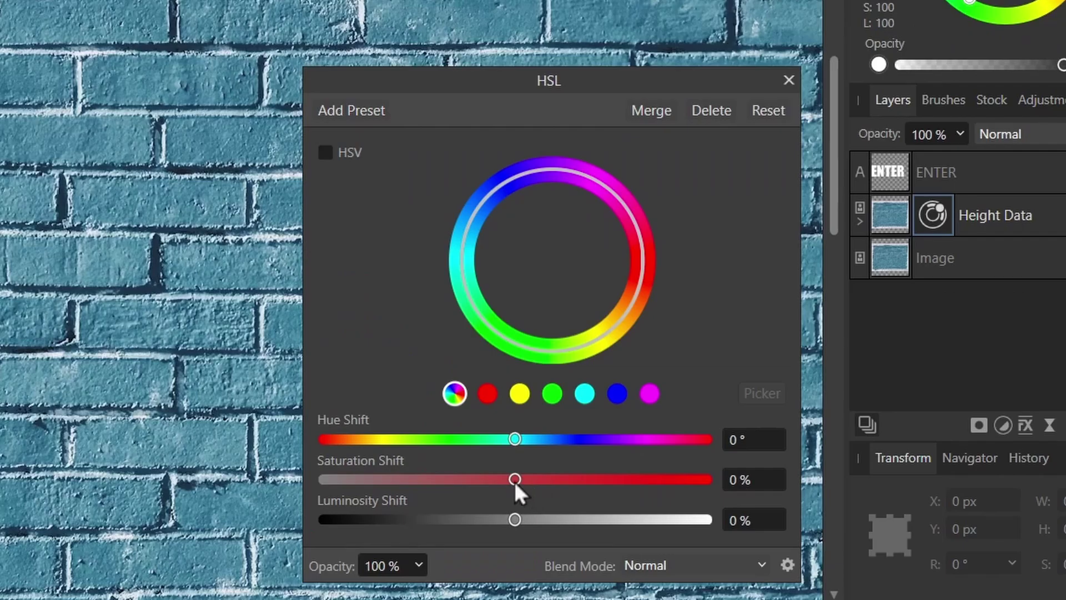
left_click_drag(515, 478, 309, 481)
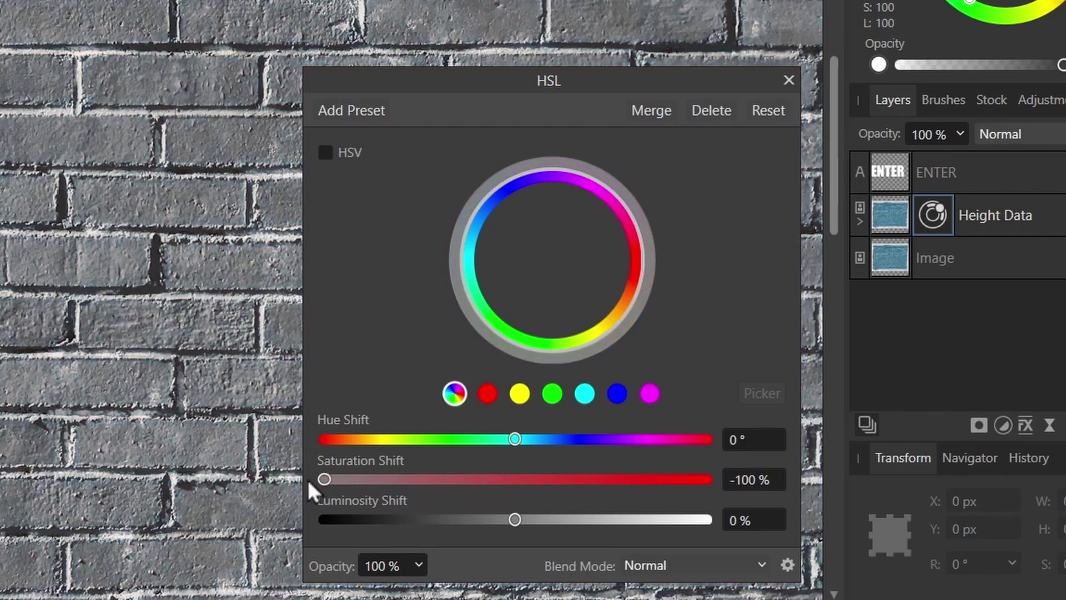
left_click(788, 82)
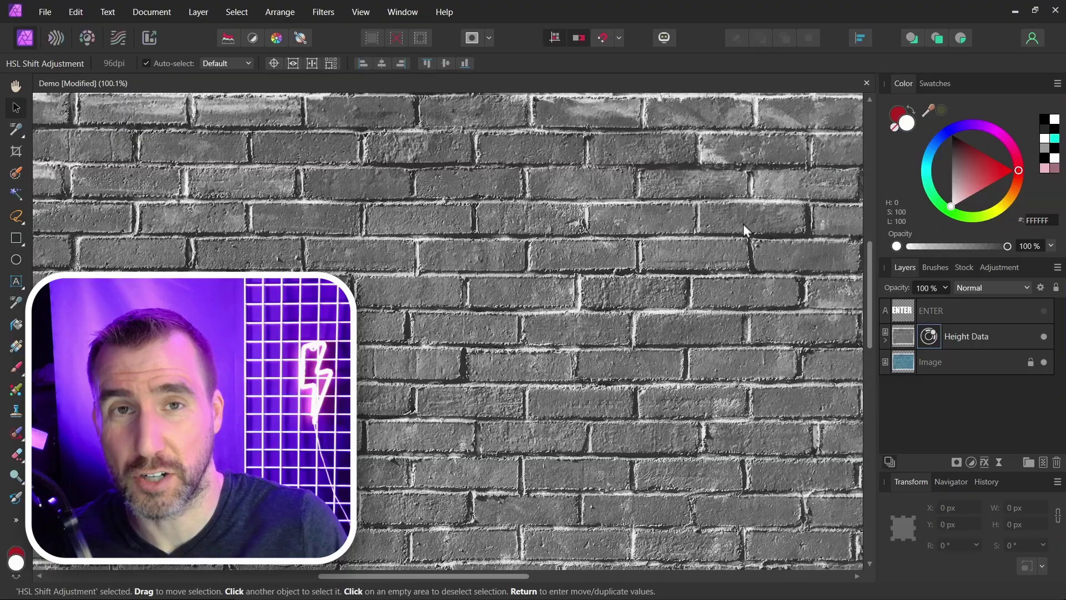
- Add a Live Gaussian Blur with a 3 px radius to Height Data
left_click(955, 336)
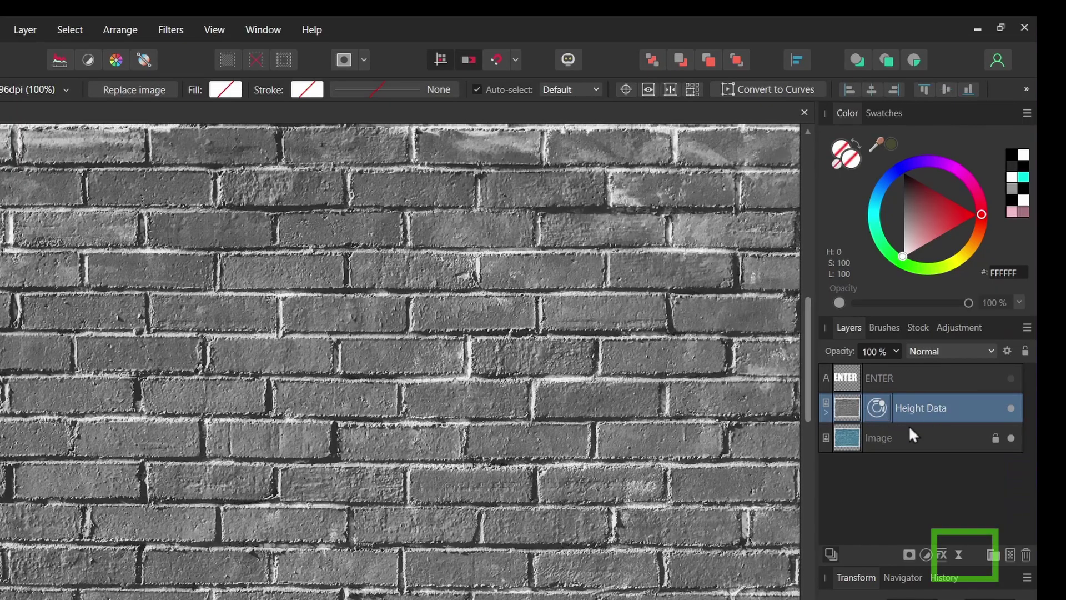
left_click(959, 555)
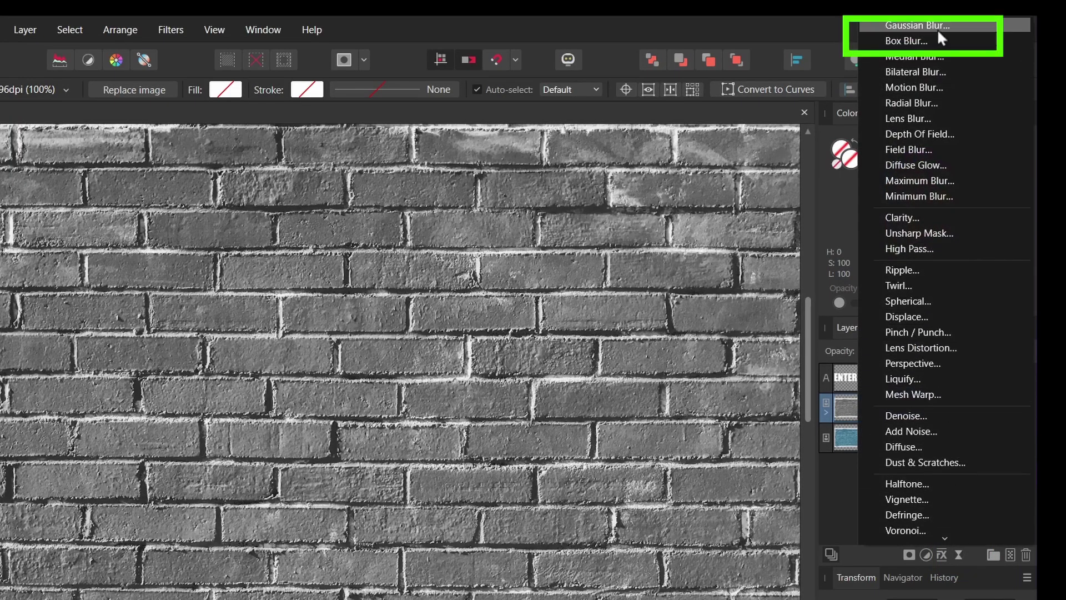
left_click(936, 26)
left_click_drag(611, 341, 615, 340)
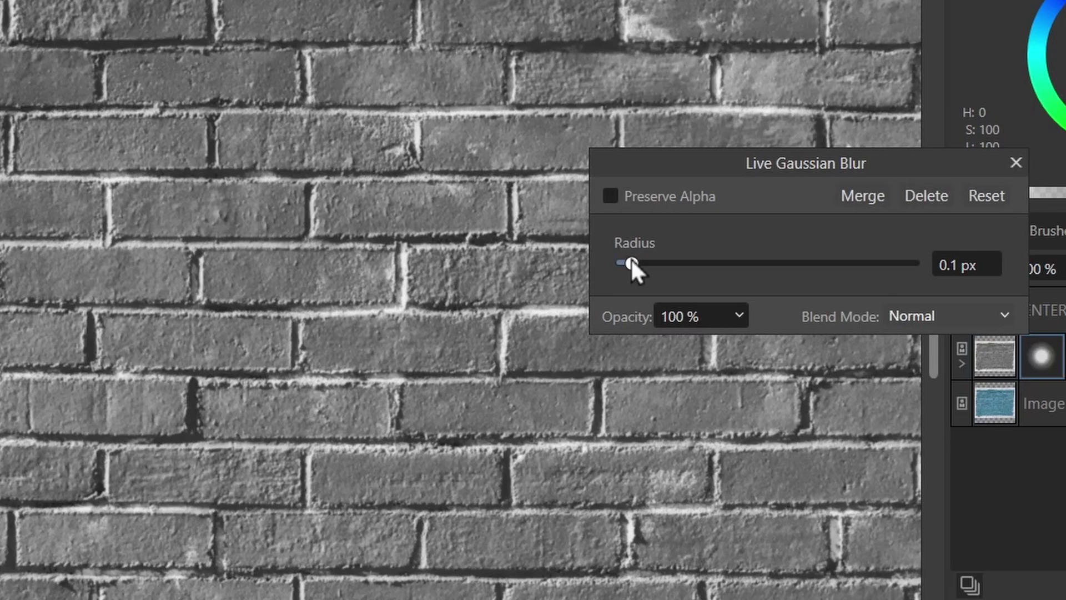
left_click_drag(632, 265, 700, 263)
left_click(976, 261)
type("3")
key("Return")
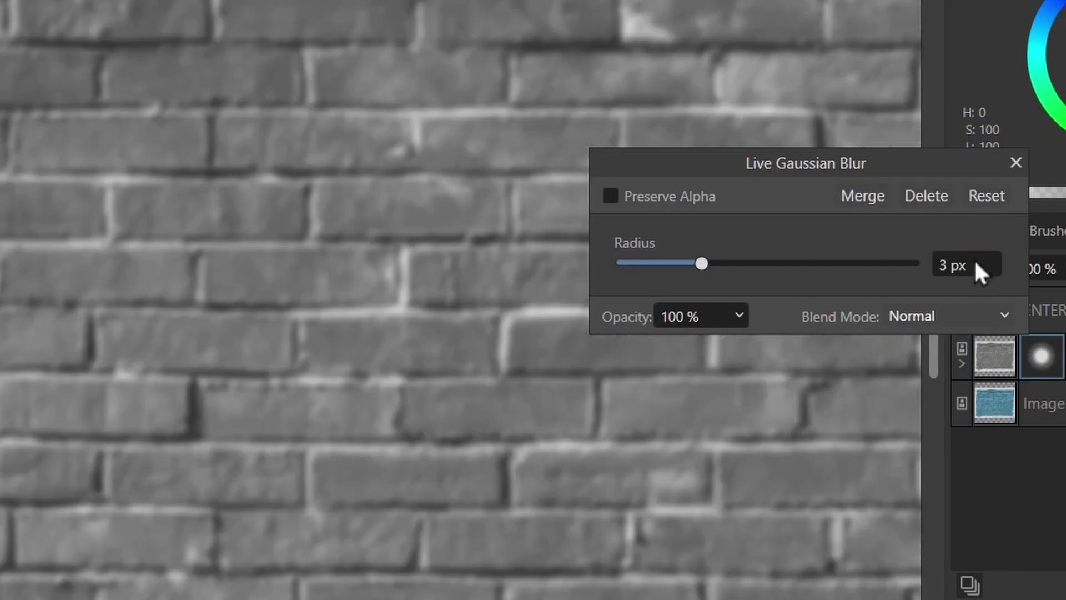
left_click(1016, 162)
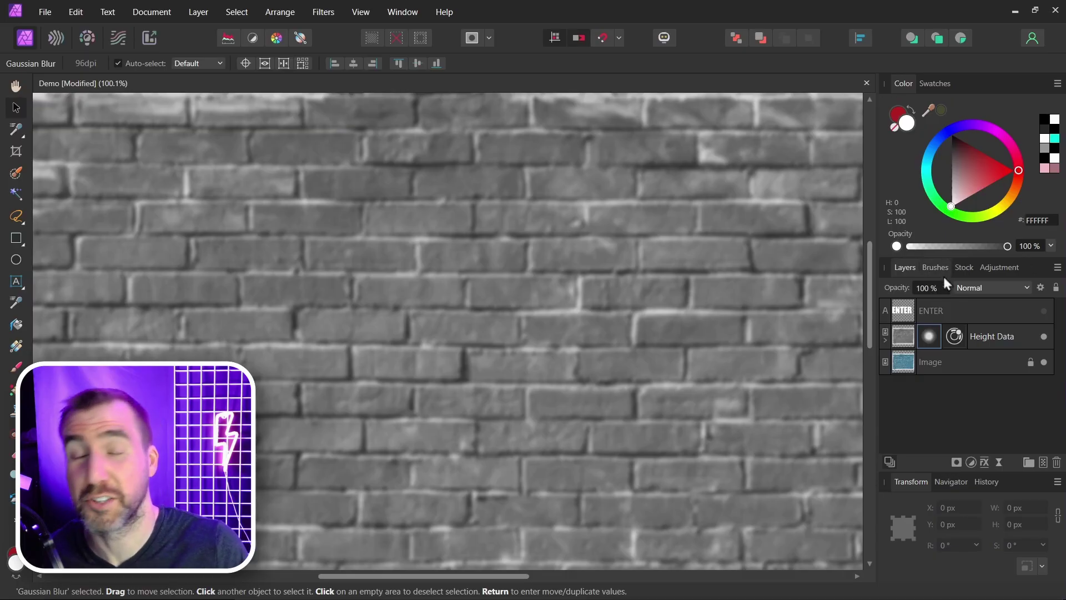
- Add a Live Displace filter to the ENTER text, loading its map from the layers beneath
left_click(1006, 312)
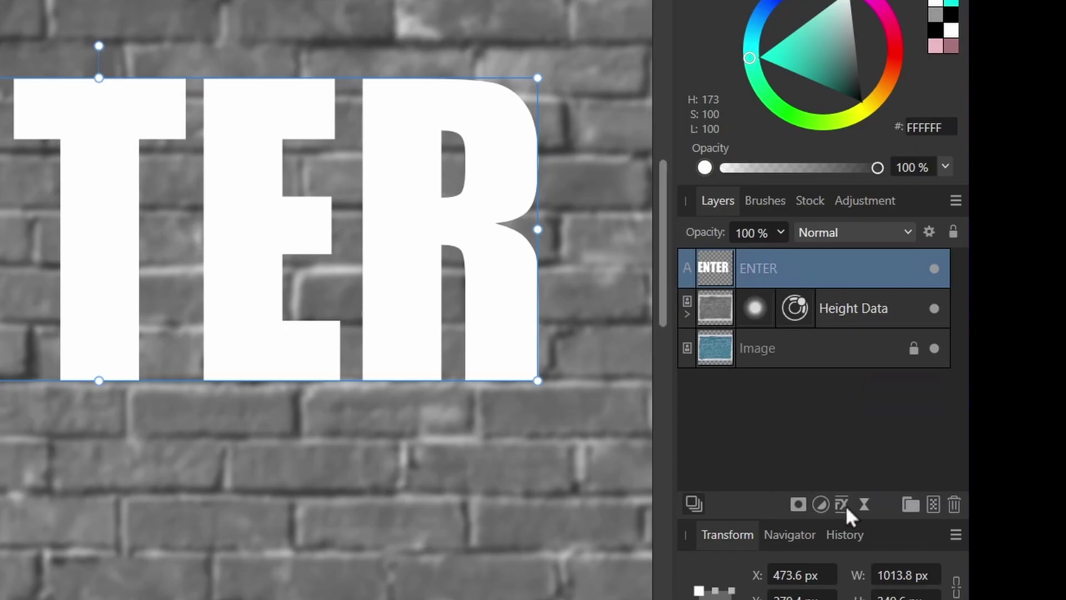
left_click(864, 504)
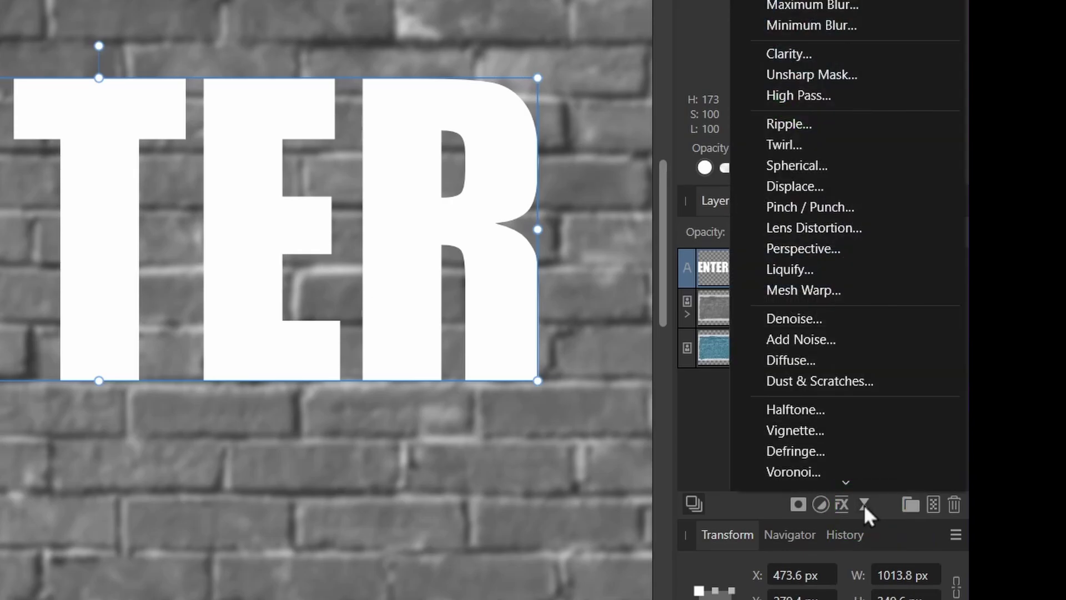
left_click(827, 194)
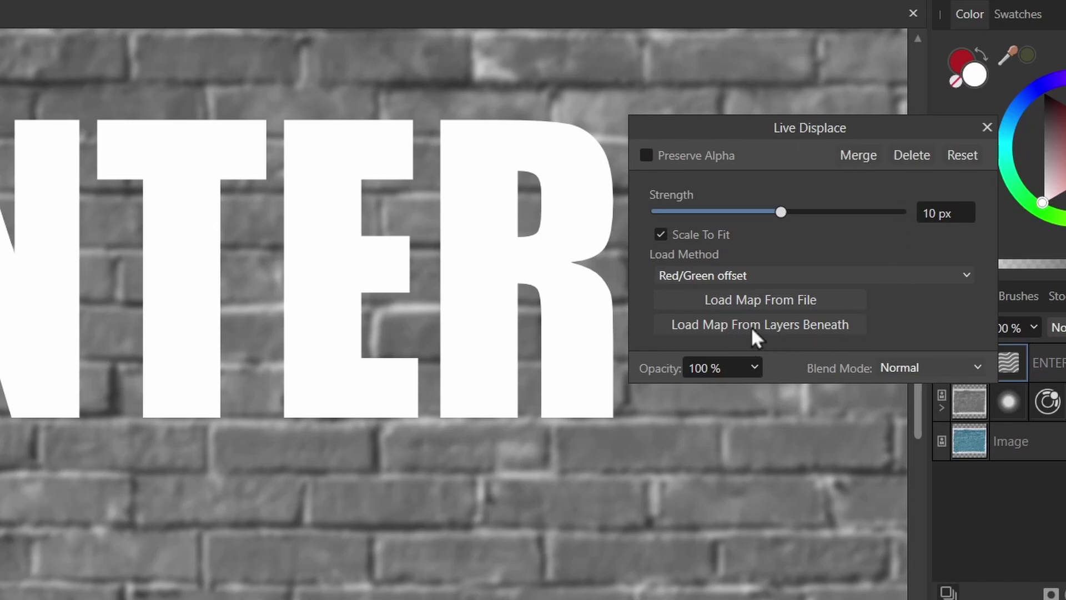
left_click(732, 325)
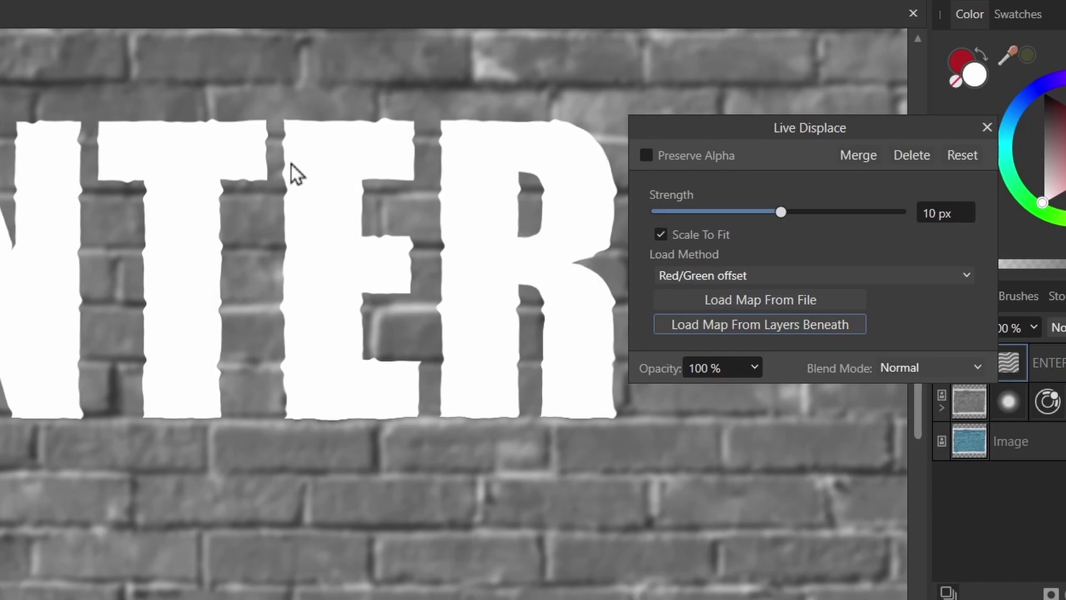
scroll(343, 178, "up", 2)
left_click_drag(722, 127, 871, 104)
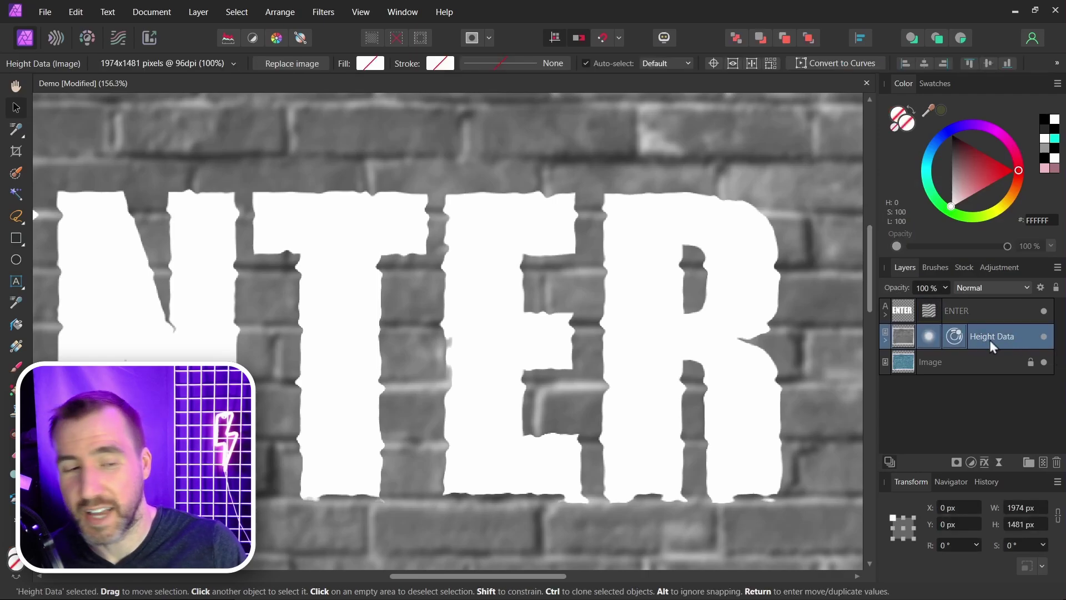
- Delete the Height Data layer and expand the ENTER layer to reveal its displace filter
left_click(1057, 465)
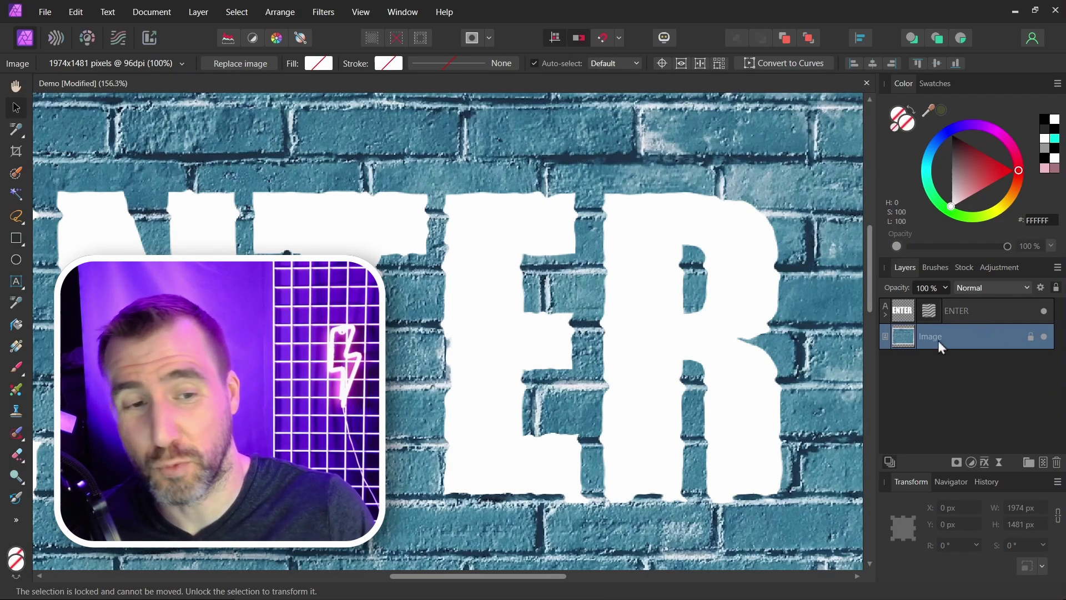
left_click(941, 312)
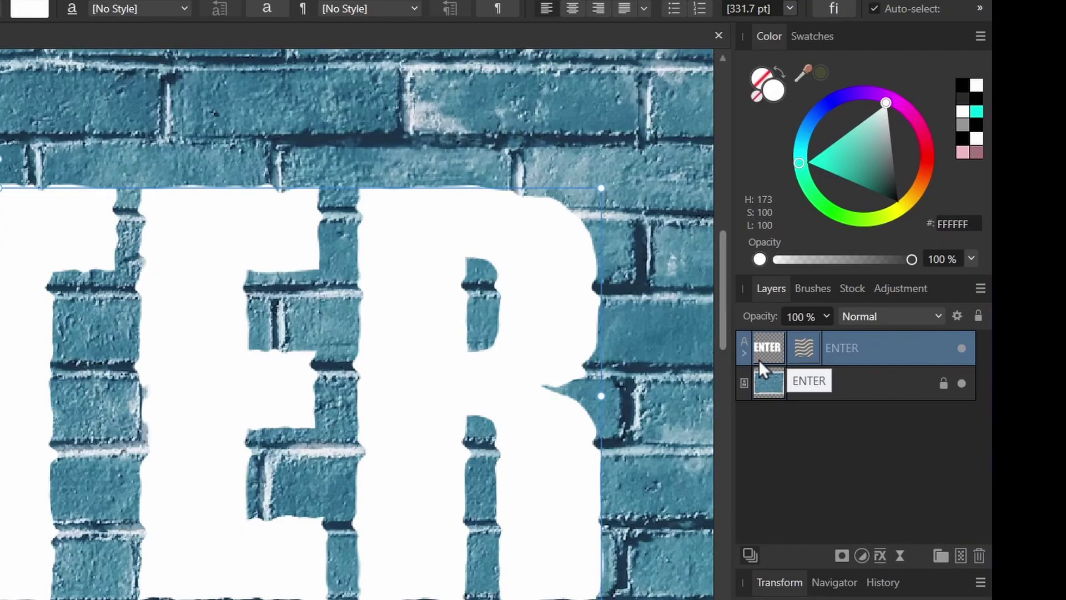
left_click(885, 314)
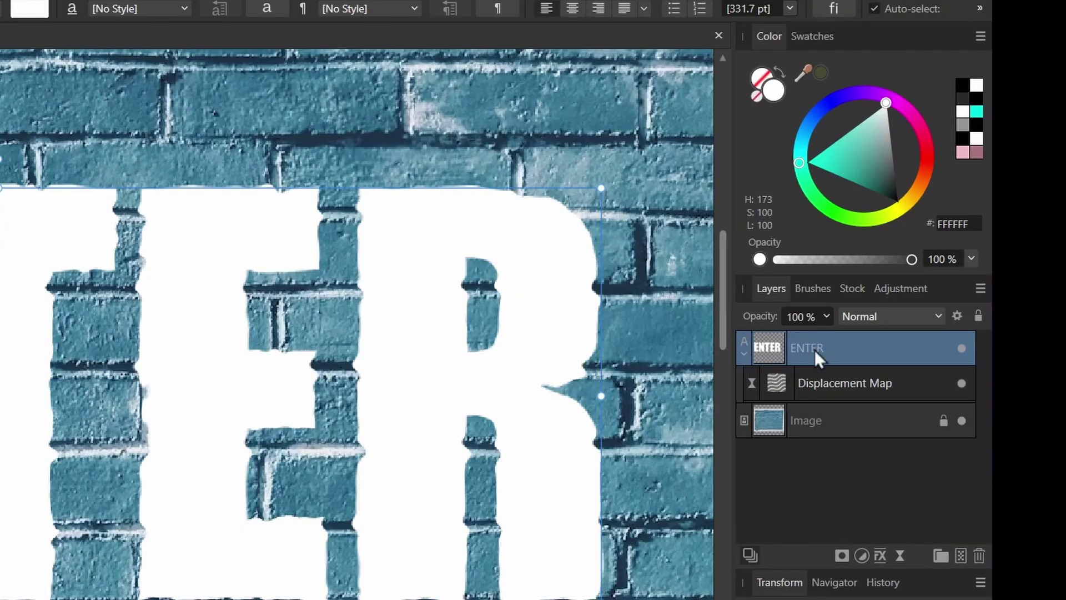
- Return the ENTER text's underlying ranges to 0% in and 100% out after trial adjustments
left_click(958, 316)
left_click_drag(732, 199, 747, 333)
left_click_drag(821, 284, 843, 259)
left_click(749, 340)
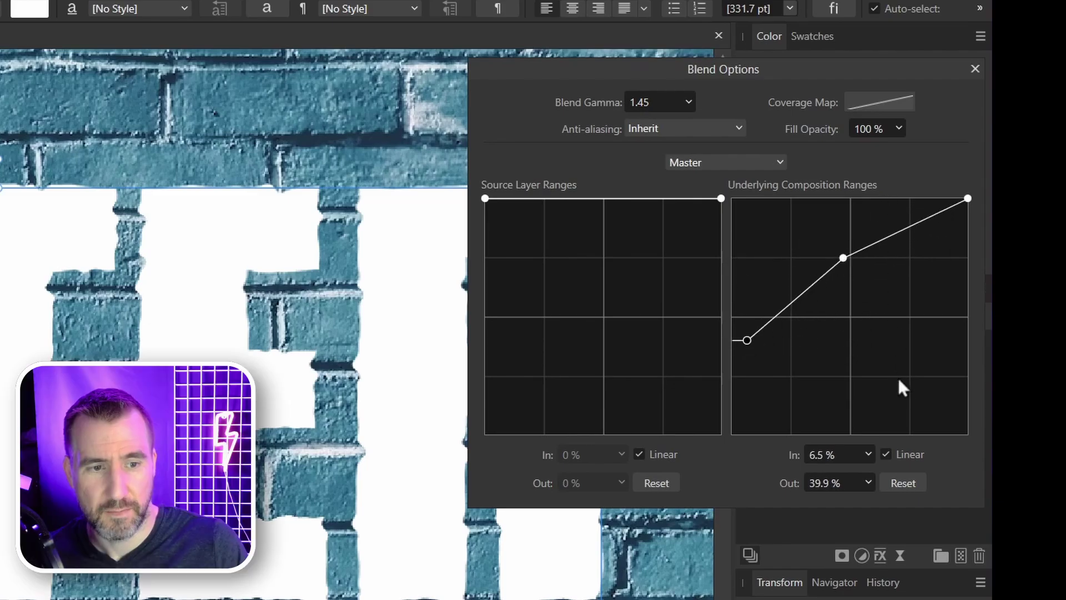
left_click(905, 482)
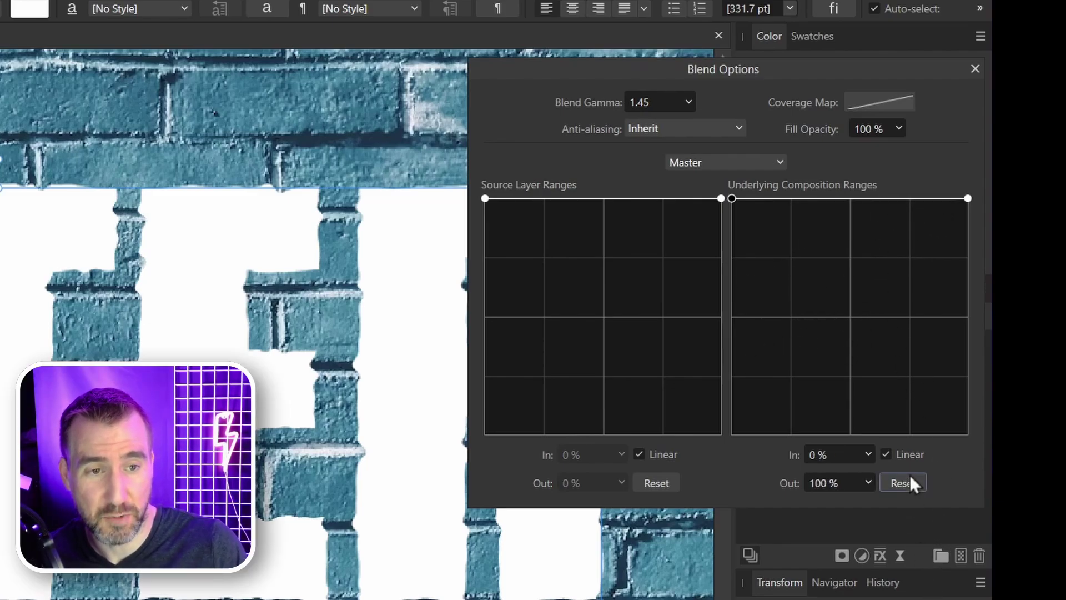
left_click_drag(916, 68, 707, 69)
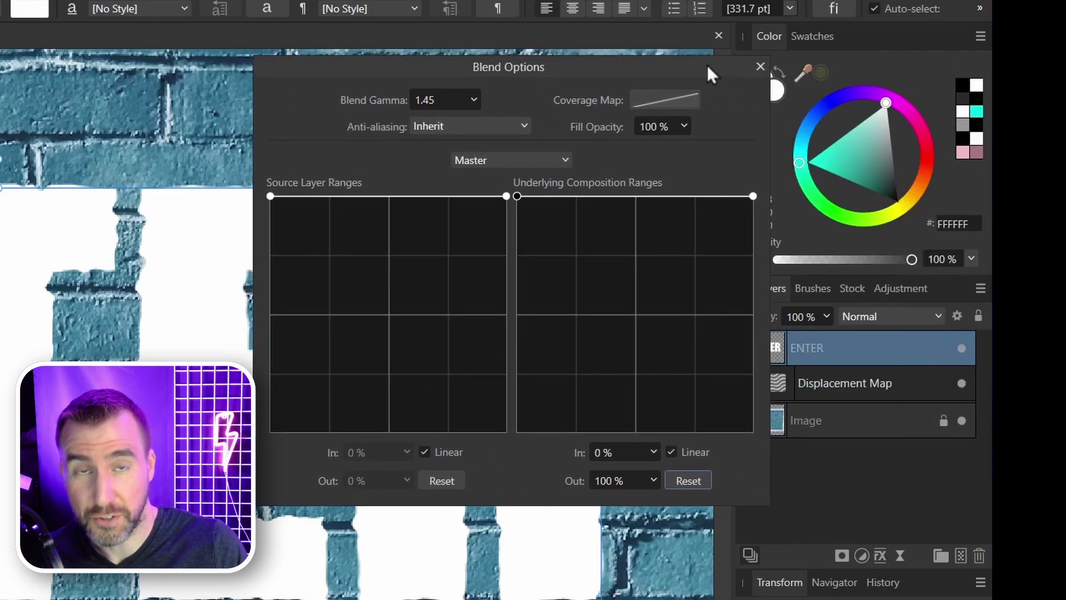
left_click(766, 68)
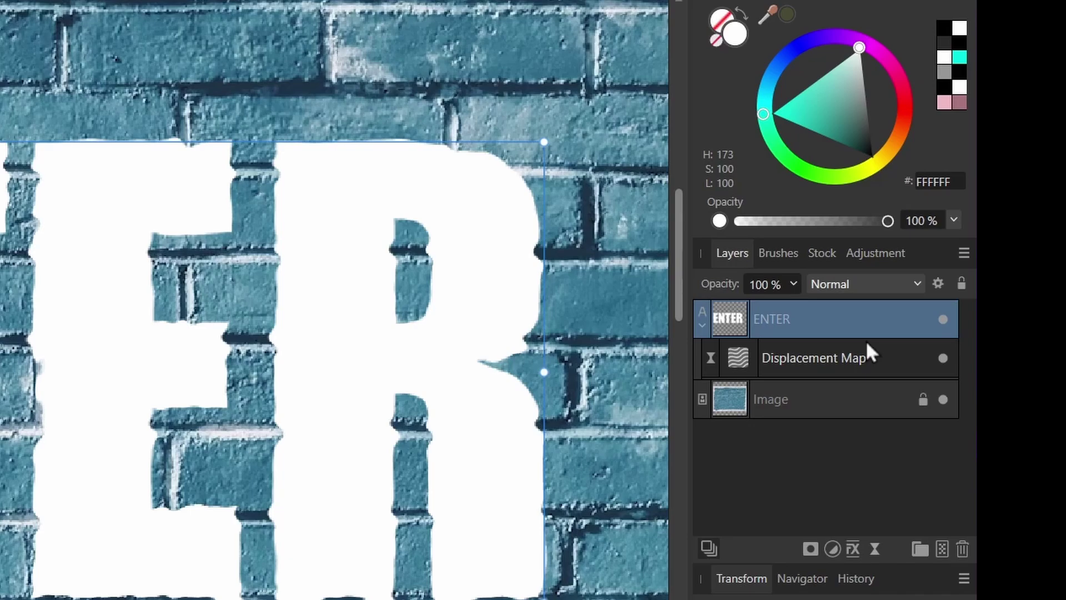
- Group the ENTER text and its displace filter, then open the group's Blend Options
key("ctrl+g")
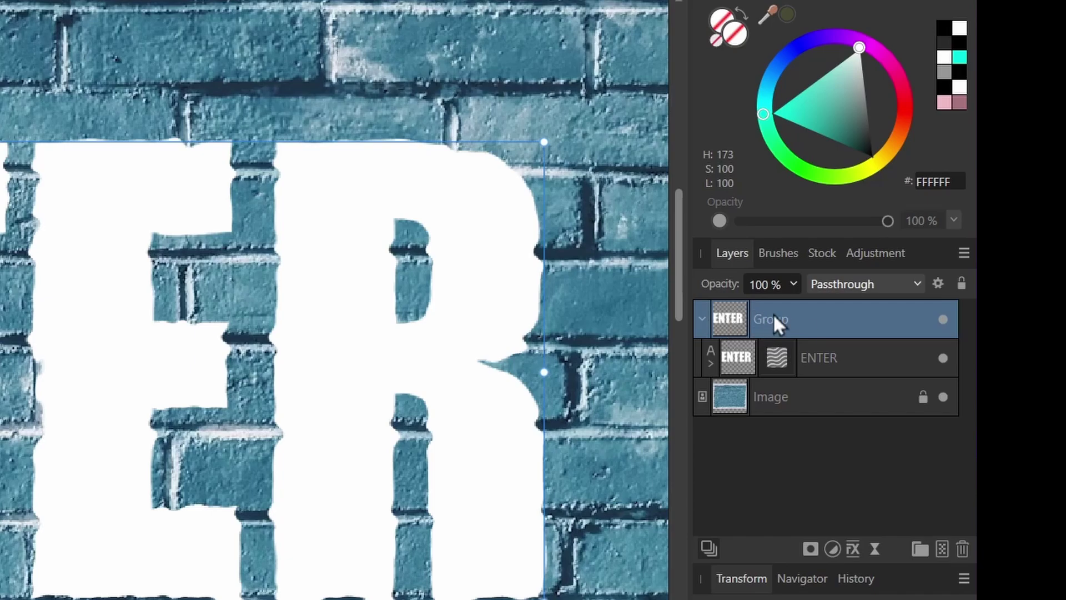
left_click(937, 284)
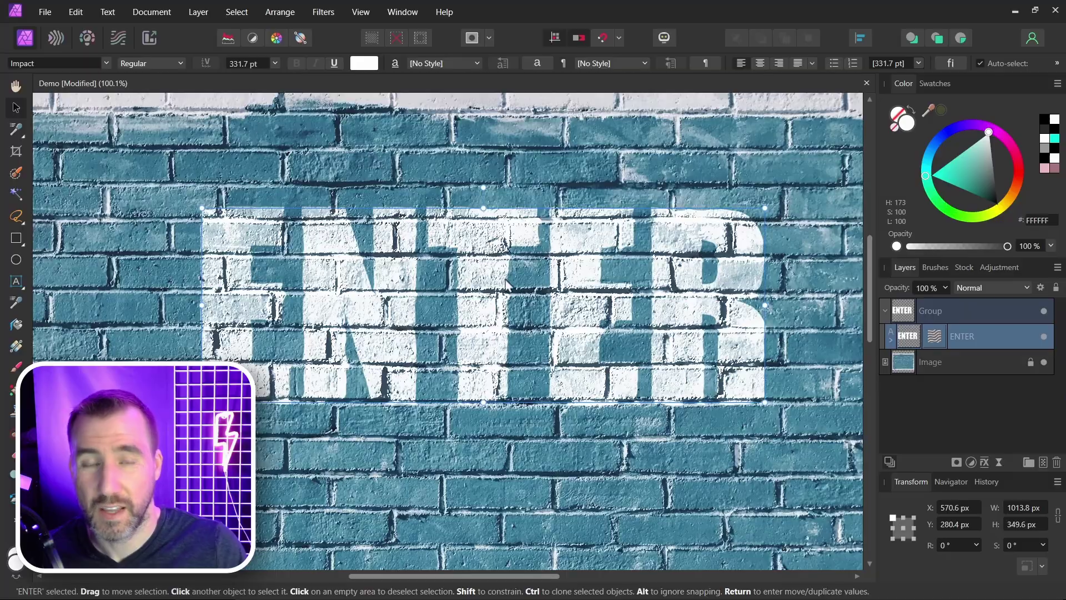
- Change the wall text to EXIT in Gill Sans MT Condensed and hide the interface panels
double_click(335, 293)
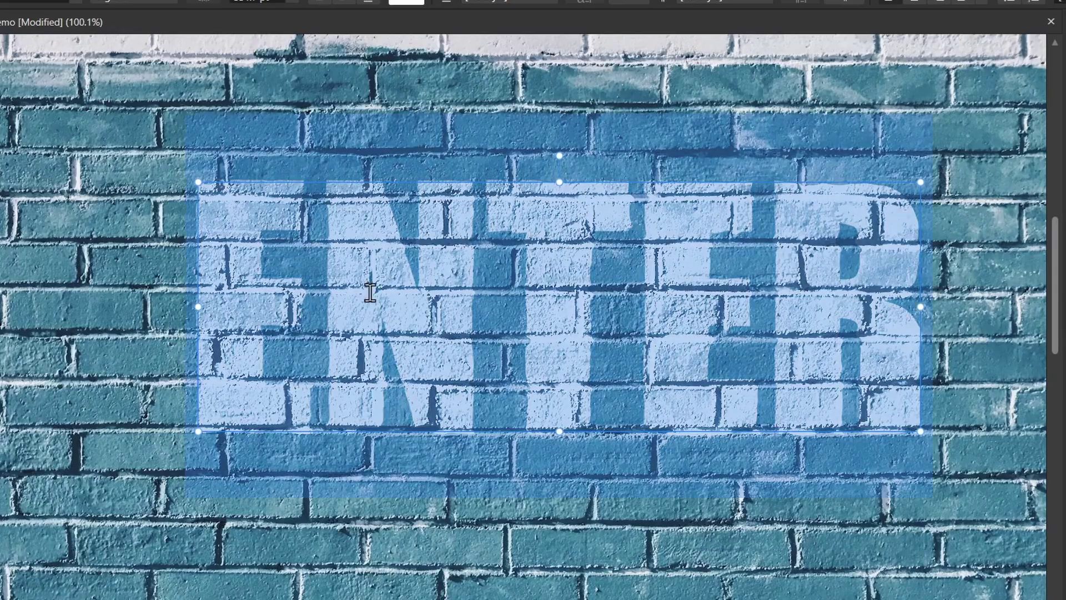
type("EXIT")
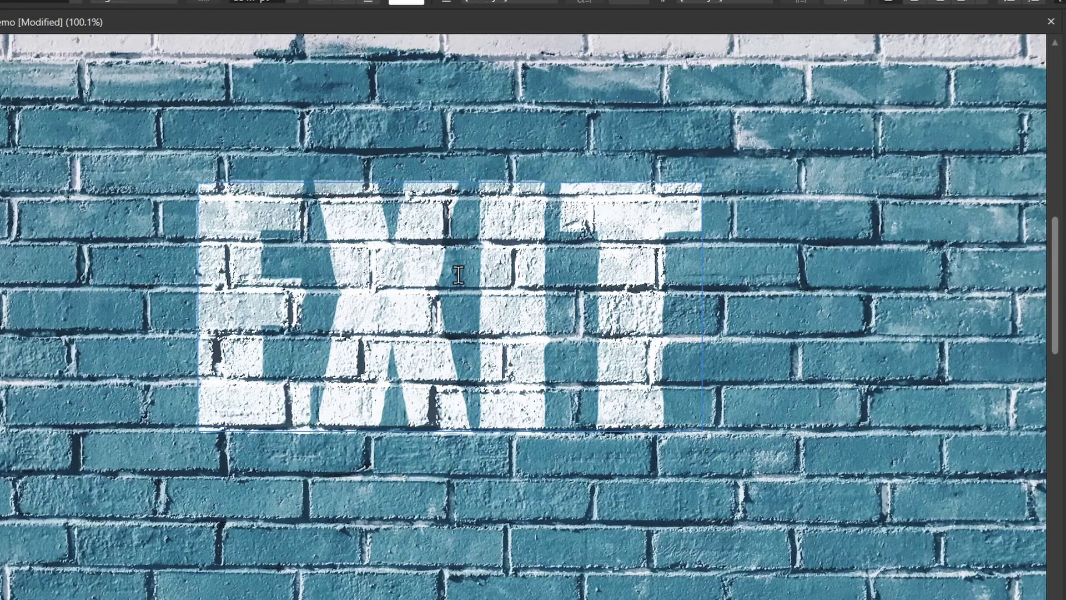
left_click(66, 48)
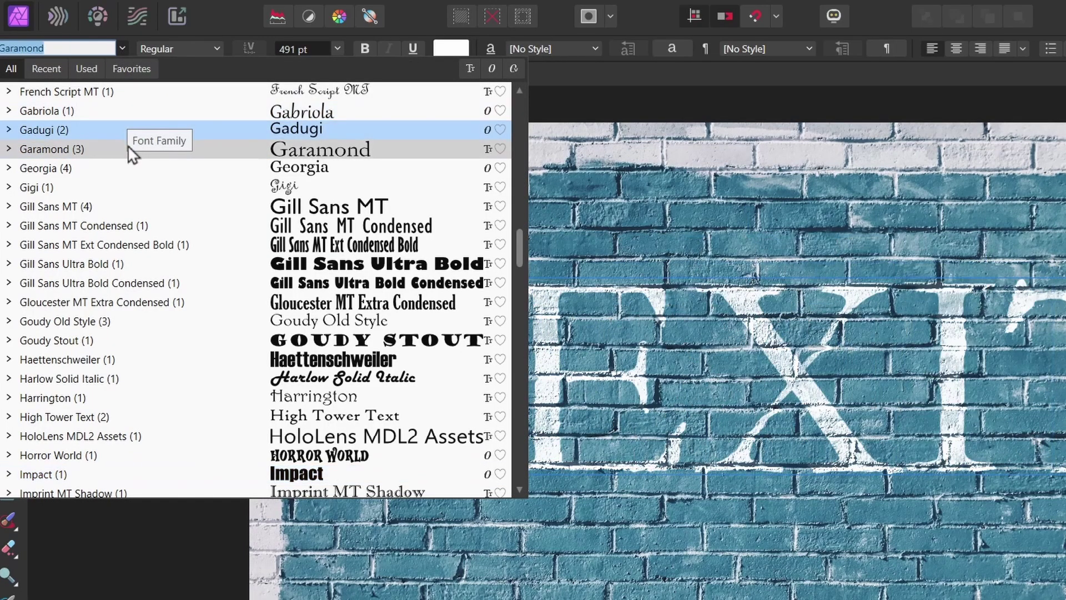
left_click(111, 226)
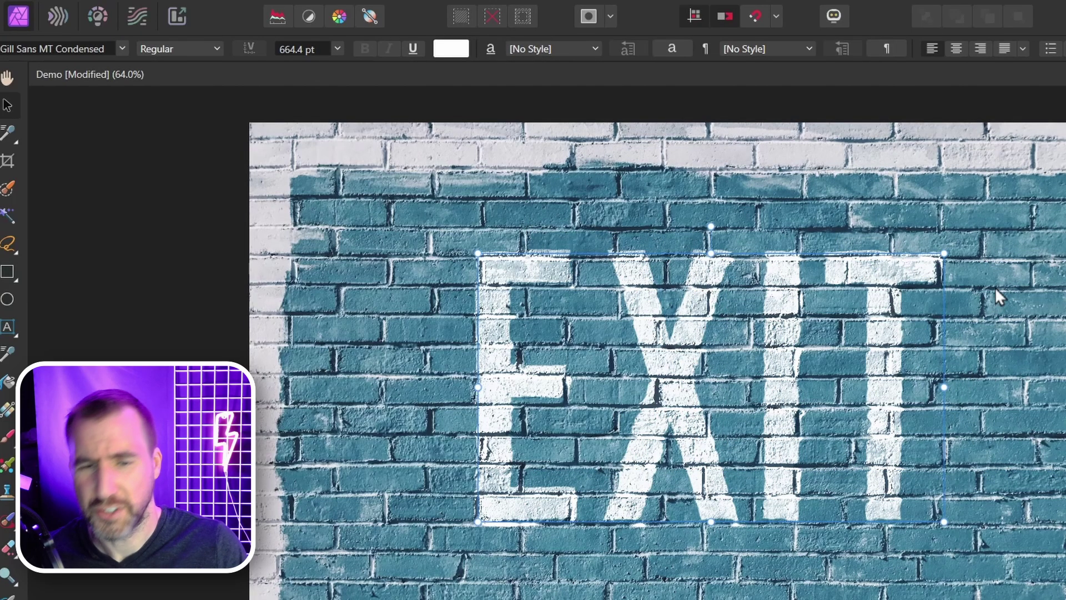
key("Tab")
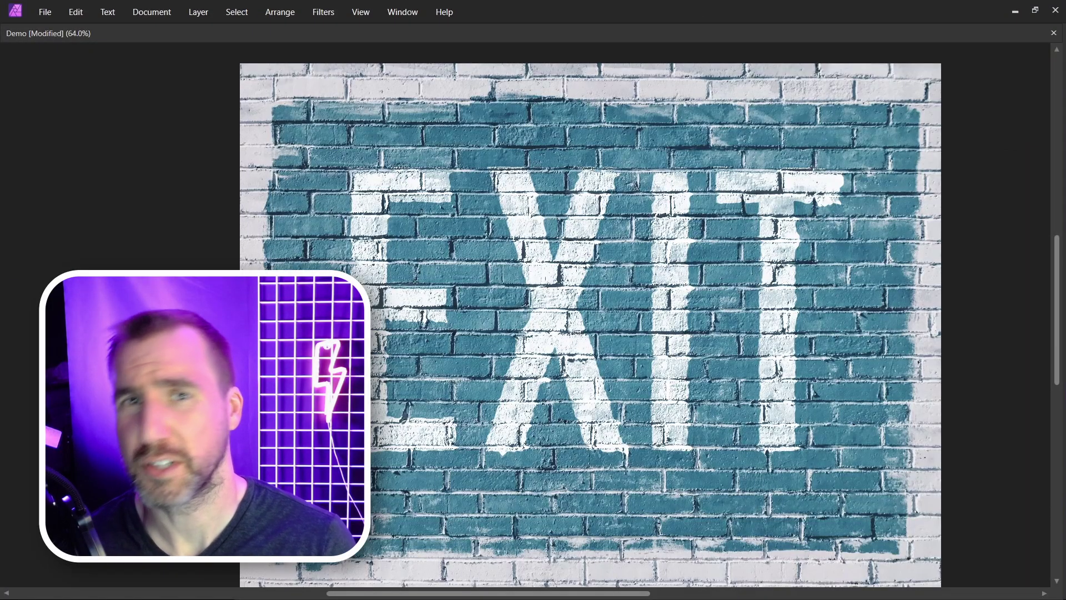